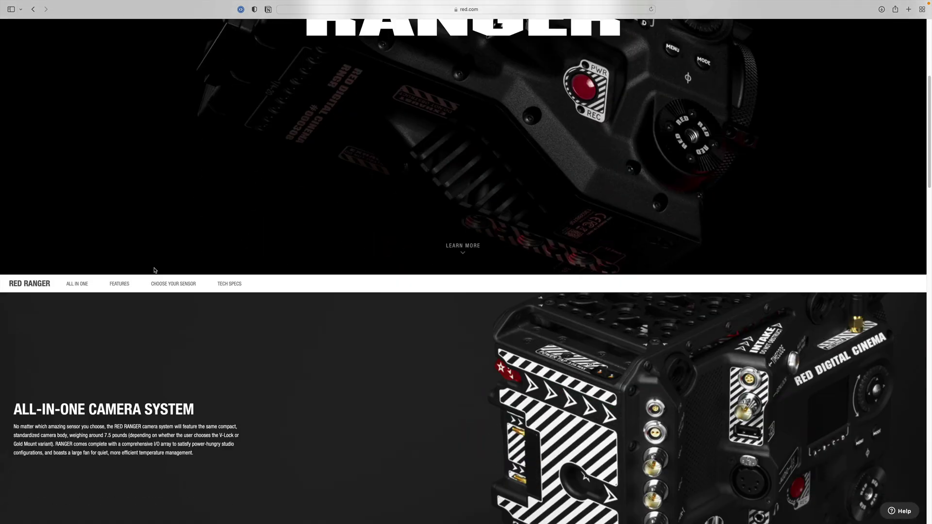
Find the sensor choices on the RED RANGER page and open the shop page for the HELIUM 8K S35
{"action": "scroll", "coordinate": [154, 271], "scroll_direction": "down", "scroll_amount": 15}
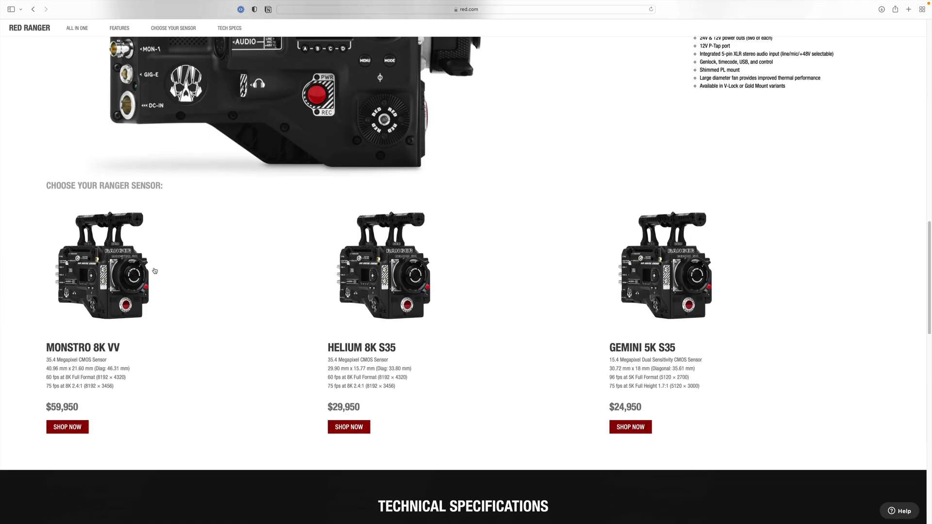
{"action": "left_click", "coordinate": [341, 427]}
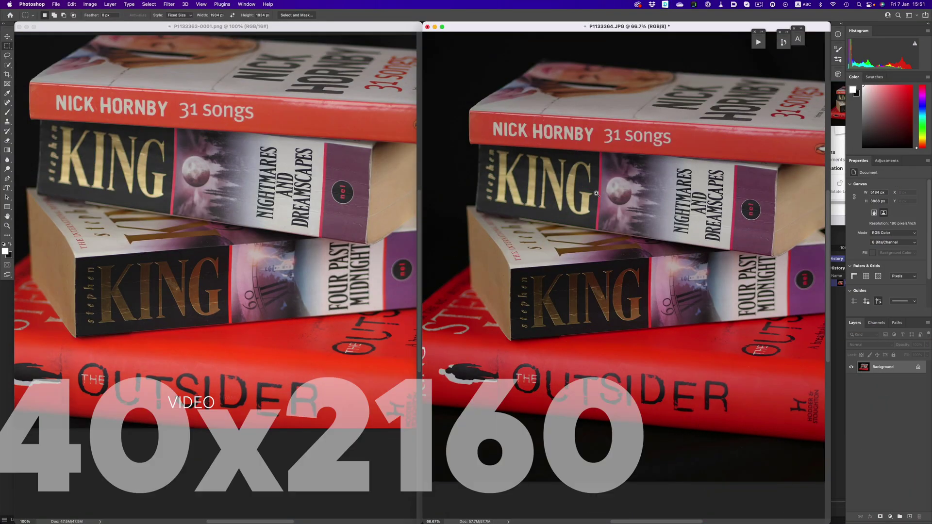
In Photoshop, compare the video frame and the still of the book stack at closer zoom, moving both images together
{"action": "scroll", "coordinate": [596, 193], "scroll_direction": "up", "scroll_amount": 1, "text": "alt+shift"}
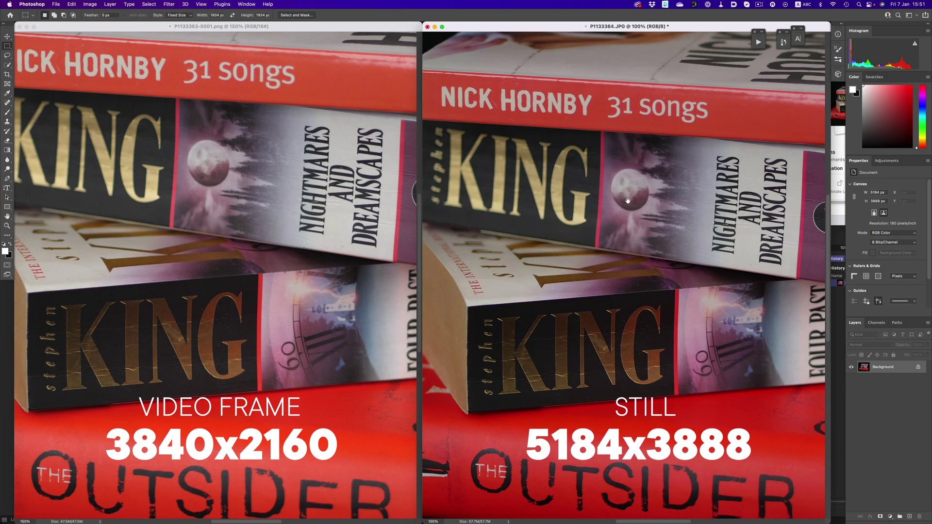
{"action": "left_click_drag", "start_coordinate": [627, 201], "coordinate": [541, 182], "text": "shift"}
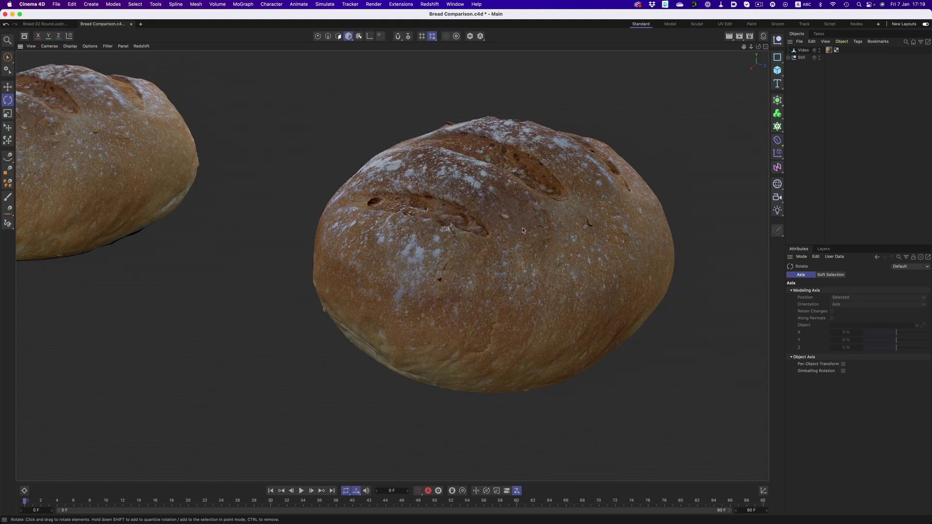
In Cinema 4D, examine the textured video and still bread scans from several angles to compare their surface detail
{"action": "left_click_drag", "start_coordinate": [612, 181], "coordinate": [533, 187], "text": "alt"}
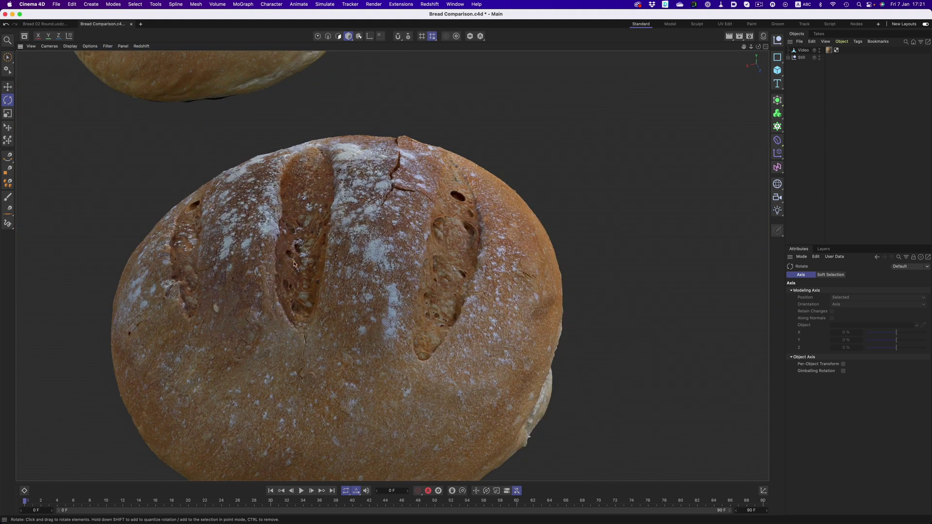
{"action": "middle_click_drag", "start_coordinate": [294, 263], "coordinate": [502, 197], "text": "alt"}
{"action": "left_click_drag", "start_coordinate": [489, 196], "coordinate": [533, 156], "text": "alt"}
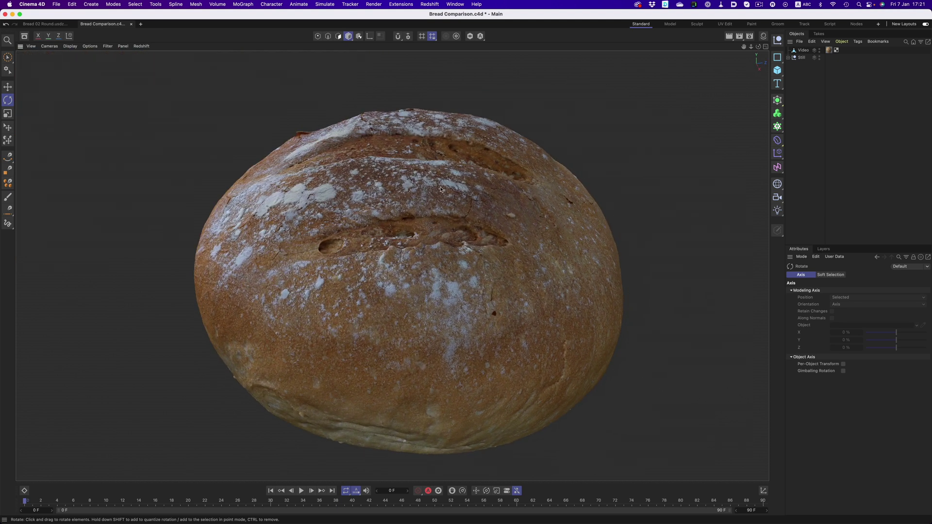
{"action": "right_click_drag", "start_coordinate": [440, 189], "coordinate": [387, 213], "text": "alt"}
{"action": "middle_click_drag", "start_coordinate": [385, 212], "coordinate": [702, 209], "text": "alt"}
{"action": "right_click_drag", "start_coordinate": [379, 212], "coordinate": [429, 184], "text": "alt"}
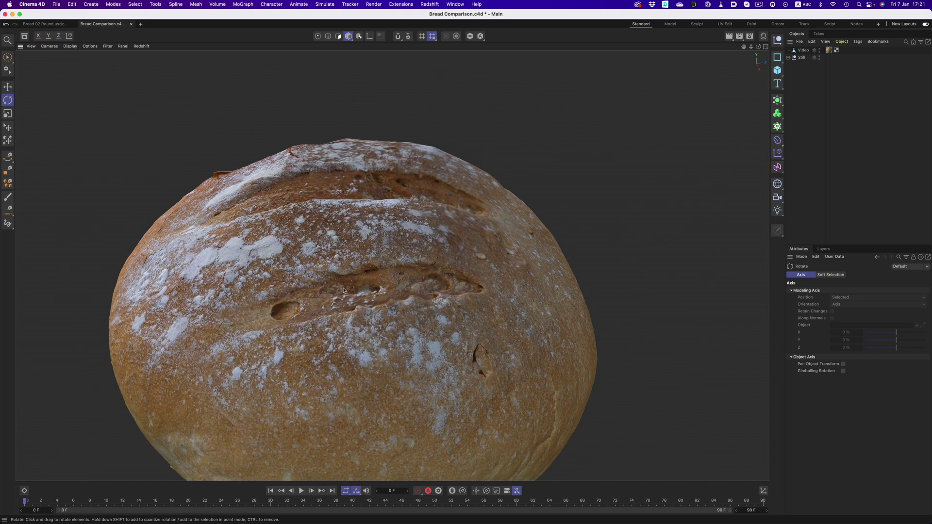
{"action": "left_click_drag", "start_coordinate": [344, 290], "coordinate": [524, 290], "text": "alt"}
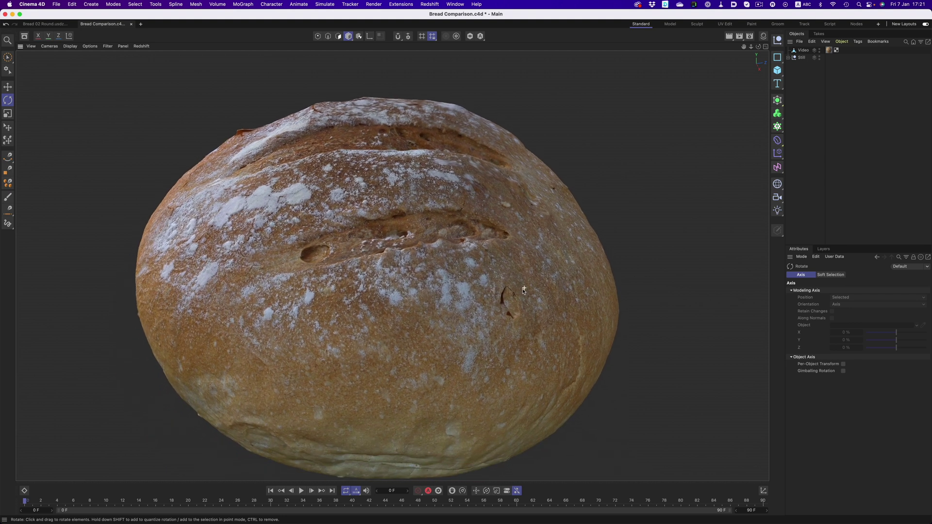
{"action": "middle_click_drag", "start_coordinate": [523, 290], "coordinate": [167, 280], "text": "alt"}
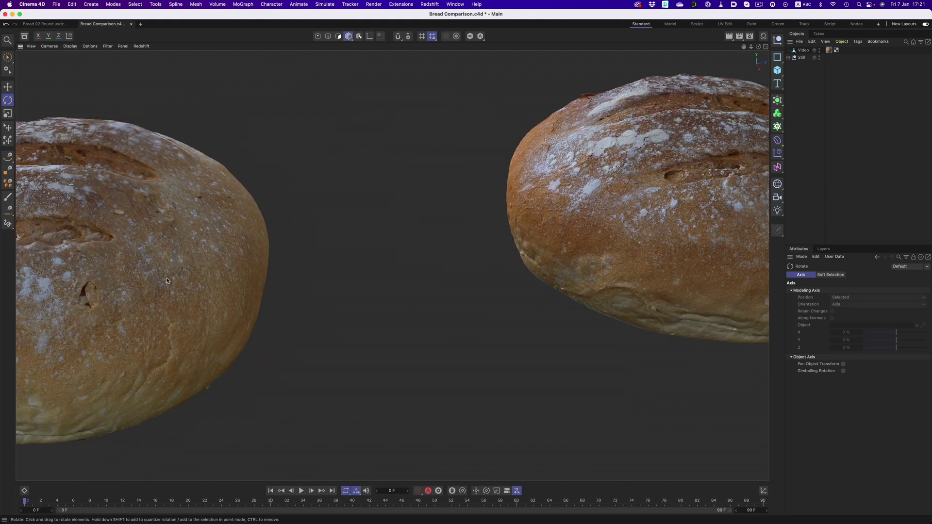
Examine the untextured geometry of the two bread scans to compare their sculpted detail
{"action": "scroll", "coordinate": [565, 225], "scroll_direction": "down", "scroll_amount": 5}
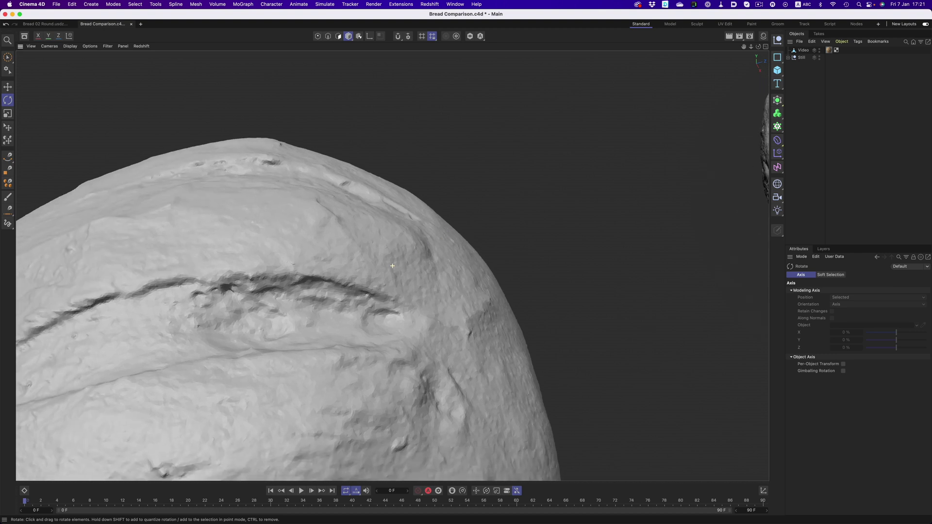
{"action": "left_click_drag", "start_coordinate": [392, 266], "coordinate": [140, 312], "text": "alt"}
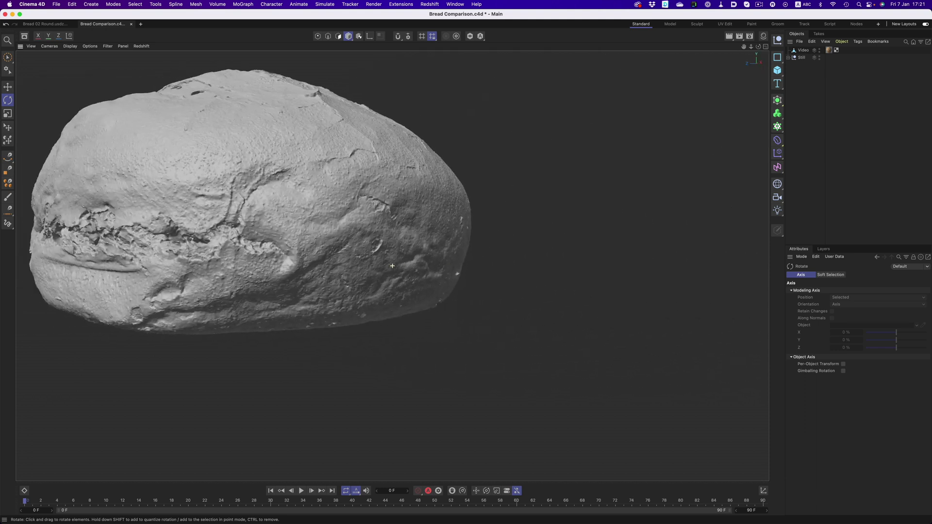
{"action": "left_click_drag", "start_coordinate": [392, 265], "coordinate": [191, 200], "text": "alt"}
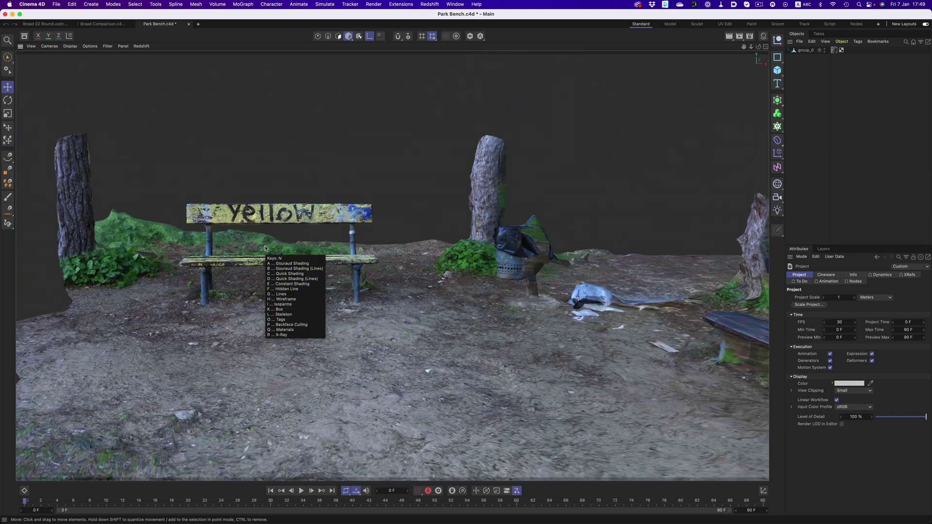
Display the park bench scan in Quick Shading and examine the geometry of the bench, trees and bin
{"action": "key", "text": "c"}
{"action": "left_click_drag", "start_coordinate": [353, 216], "coordinate": [329, 255], "text": "alt"}
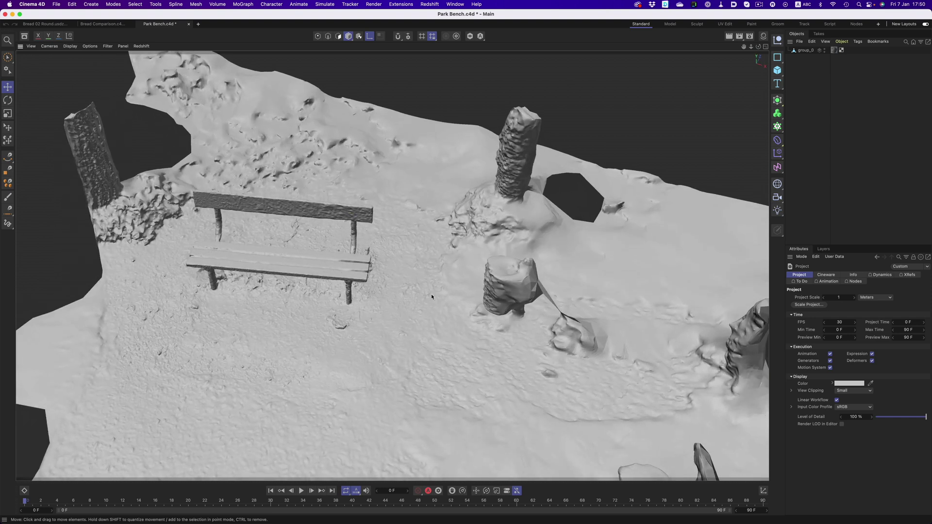
{"action": "scroll", "coordinate": [509, 271], "scroll_direction": "up", "scroll_amount": 5}
{"action": "left_click_drag", "start_coordinate": [508, 272], "coordinate": [451, 280], "text": "alt"}
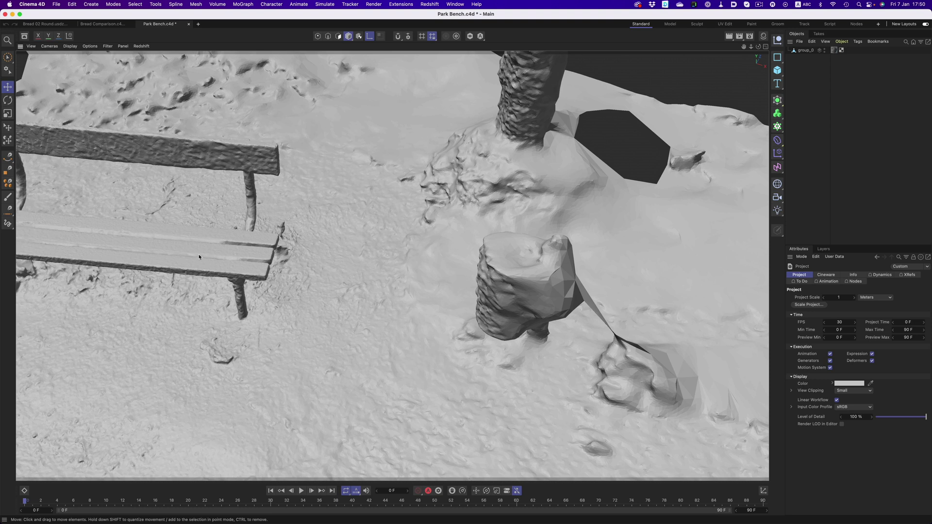
{"action": "left_click_drag", "start_coordinate": [199, 257], "coordinate": [490, 243], "text": "alt"}
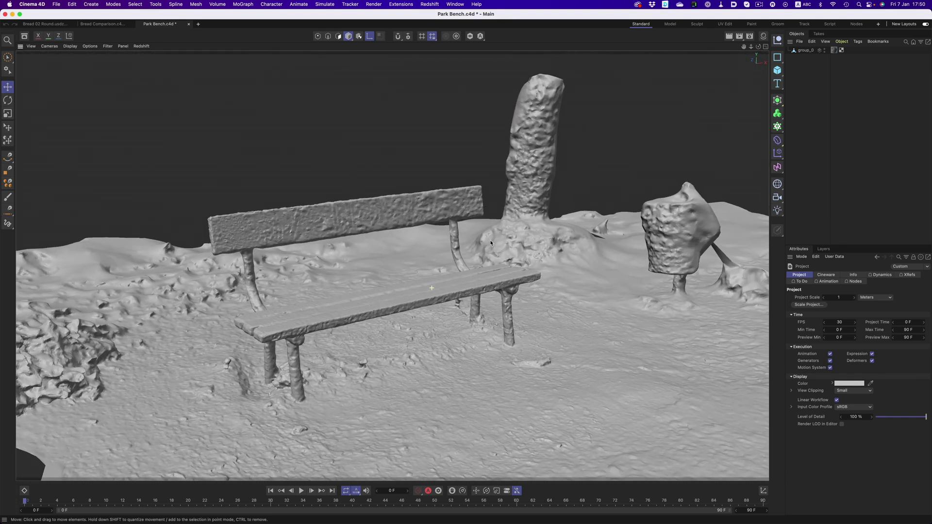
Return the park bench scan to Gouraud Shading and examine the textured bench from the front
{"action": "key", "text": "n"}
{"action": "key", "text": "a"}
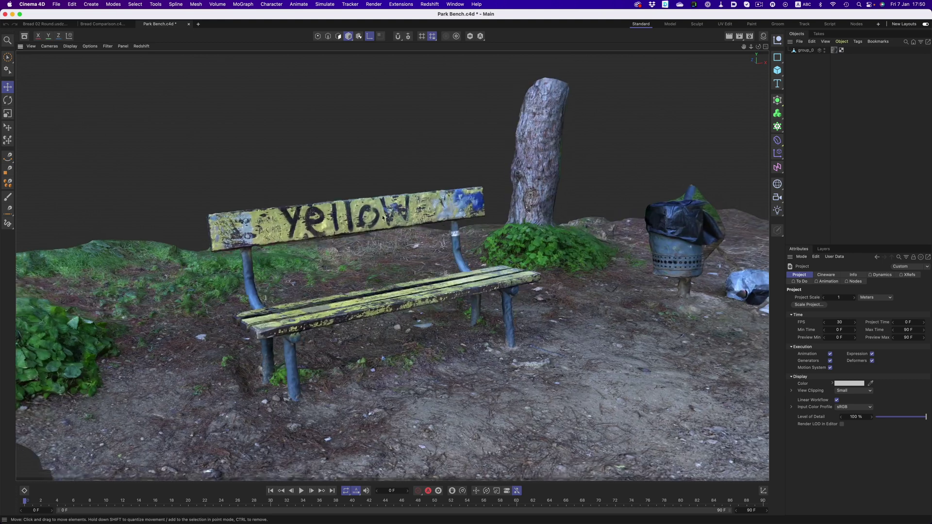
{"action": "left_click_drag", "start_coordinate": [369, 214], "coordinate": [320, 207], "text": "alt"}
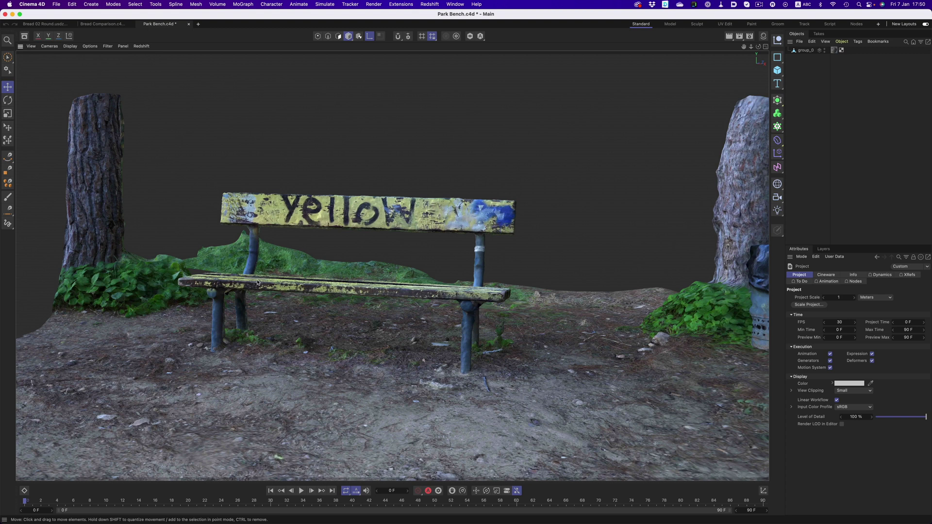
{"action": "left_click_drag", "start_coordinate": [257, 282], "coordinate": [264, 273], "text": "alt"}
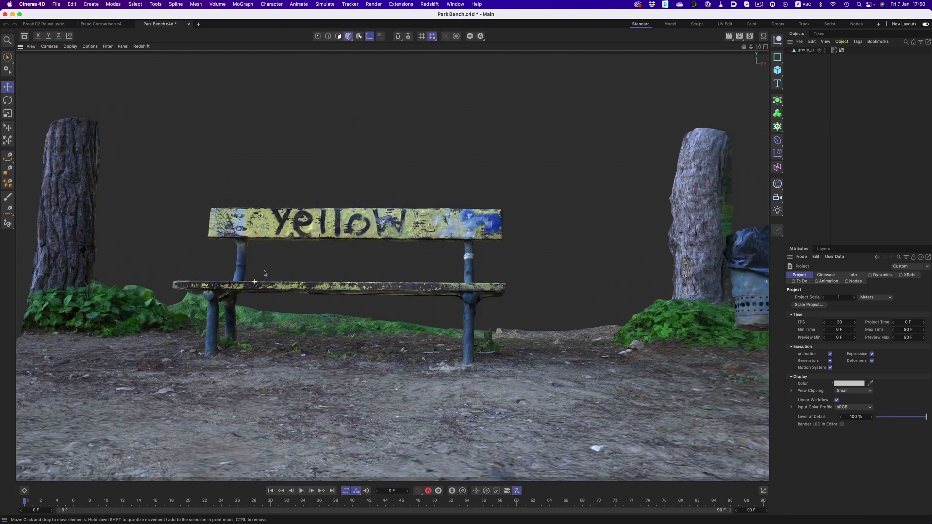
{"action": "right_click_drag", "start_coordinate": [428, 336], "coordinate": [394, 342], "text": "alt"}
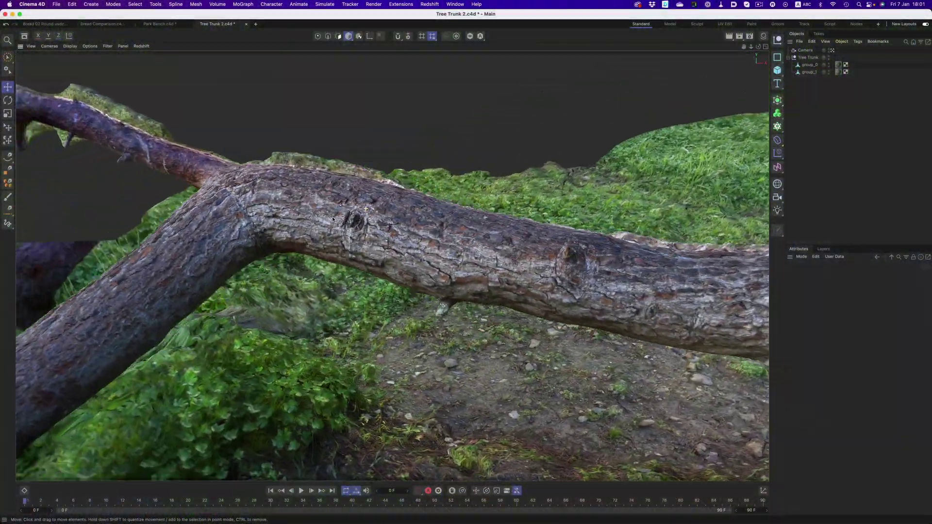
Examine the leaning tree trunk scan with textures, then in Quick Shading to check its bare geometry
{"action": "left_click_drag", "start_coordinate": [332, 219], "coordinate": [542, 245], "text": "alt"}
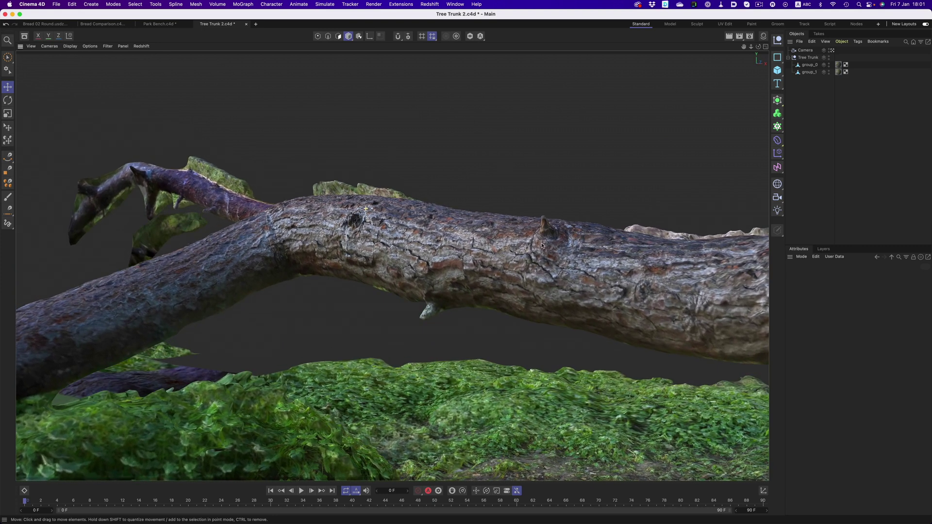
{"action": "left_click_drag", "start_coordinate": [666, 268], "coordinate": [523, 326], "text": "alt"}
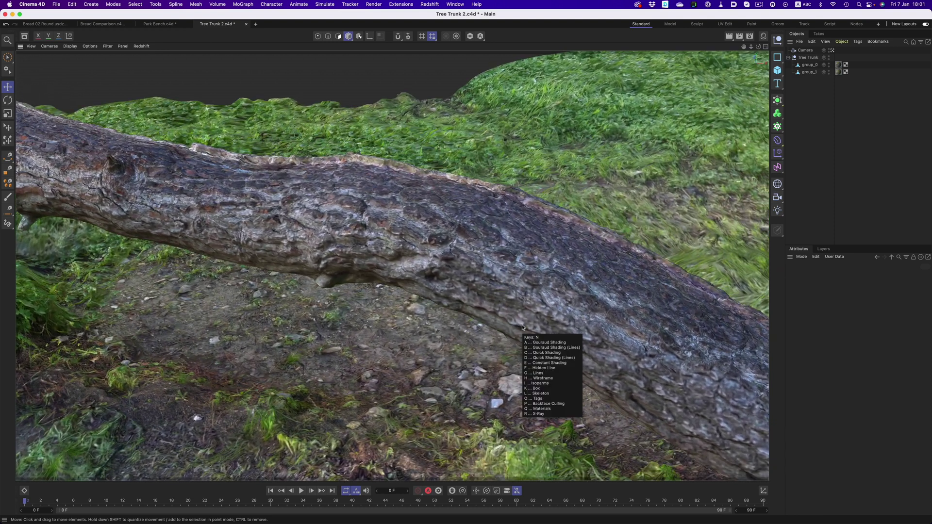
{"action": "key", "text": "c"}
{"action": "left_click_drag", "start_coordinate": [568, 301], "coordinate": [436, 296], "text": "alt"}
Set the leaning tree trunk scan back to Gouraud Shading and examine its textured bark
{"action": "key", "text": "n"}
{"action": "key", "text": "a"}
{"action": "left_click_drag", "start_coordinate": [497, 226], "coordinate": [343, 155], "text": "alt"}
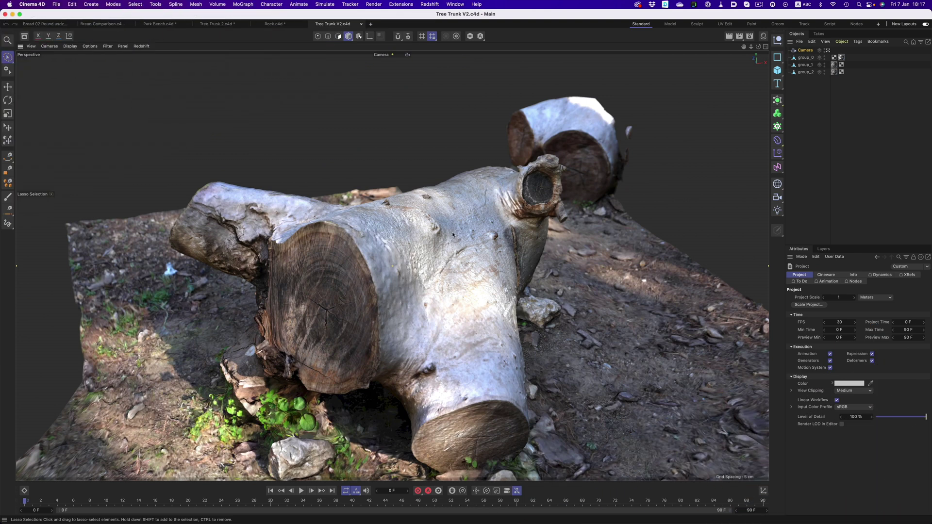
Toggle off the material display on the cut tree trunk scan and compare its bare geometry with the textured view from all sides
{"action": "left_click_drag", "start_coordinate": [452, 232], "coordinate": [342, 222], "text": "alt"}
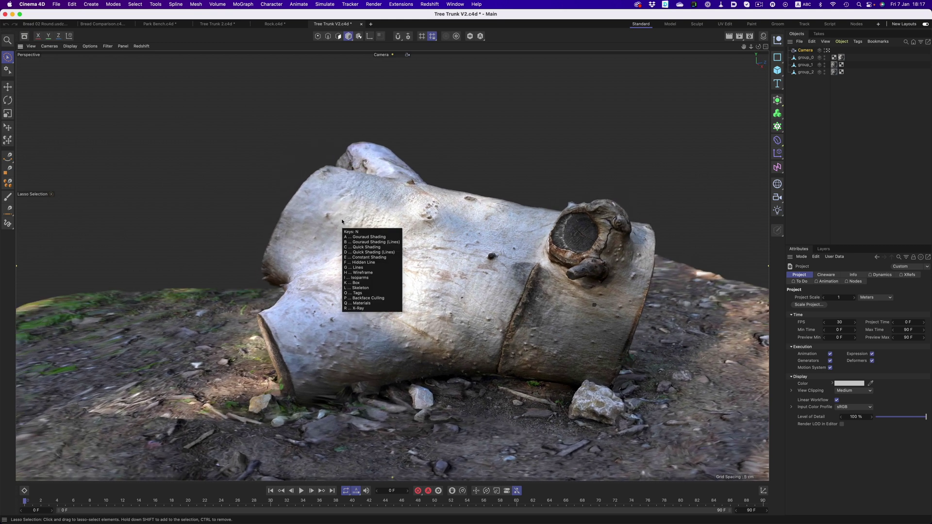
{"action": "key", "text": "q"}
{"action": "left_click_drag", "start_coordinate": [484, 215], "coordinate": [384, 168], "text": "alt"}
{"action": "left_click_drag", "start_coordinate": [555, 177], "coordinate": [505, 162], "text": "alt"}
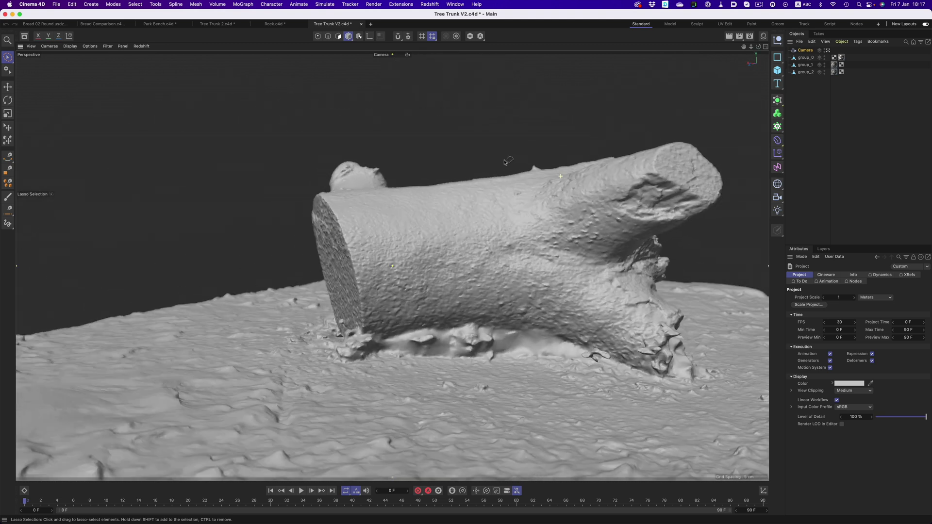
{"action": "left_click_drag", "start_coordinate": [622, 178], "coordinate": [610, 169], "text": "alt"}
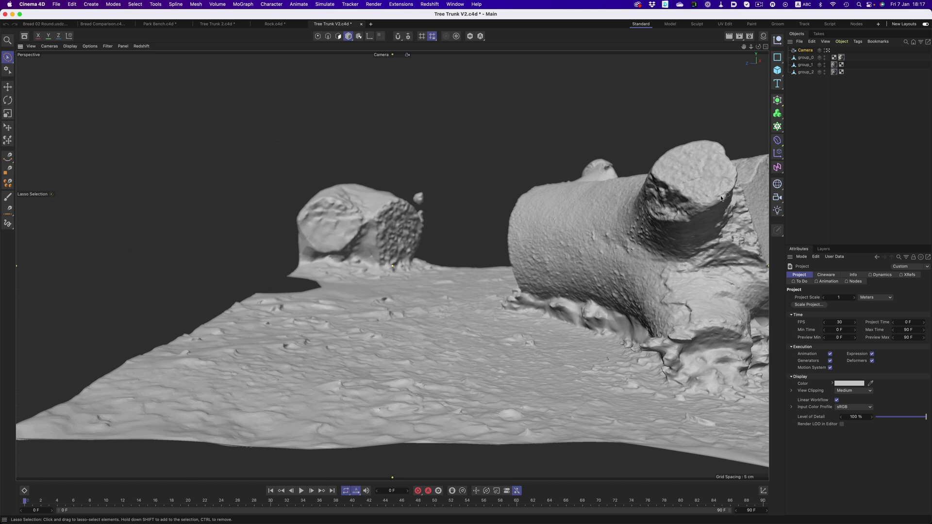
{"action": "left_click_drag", "start_coordinate": [721, 198], "coordinate": [399, 209], "text": "alt"}
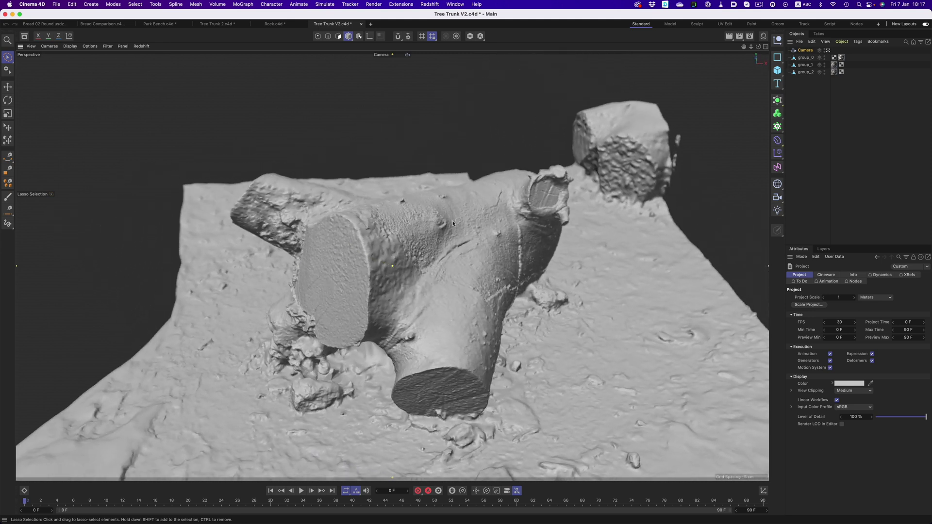
{"action": "left_click_drag", "start_coordinate": [453, 223], "coordinate": [430, 207], "text": "alt"}
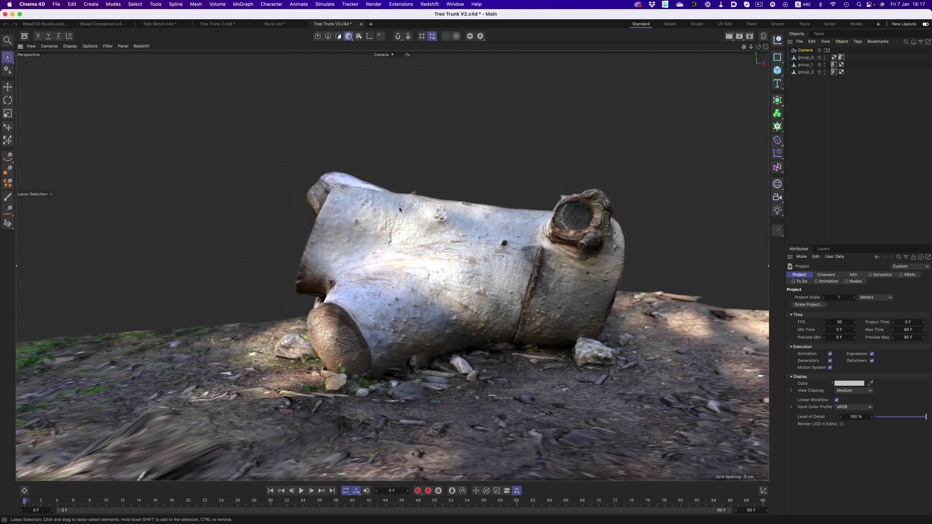
{"action": "left_click_drag", "start_coordinate": [388, 209], "coordinate": [373, 212], "text": "alt"}
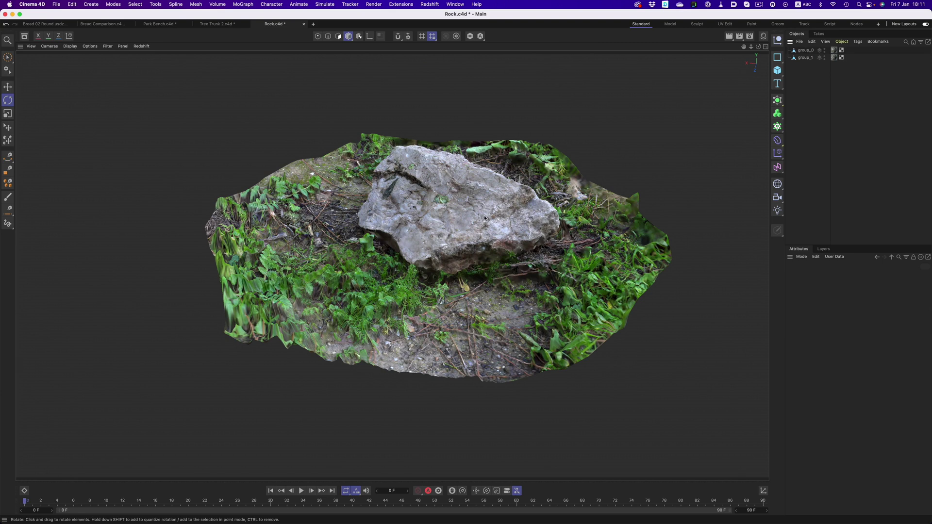
Examine the textured Rock scan and its surrounding grass up close and from several sides
{"action": "left_click_drag", "start_coordinate": [485, 218], "coordinate": [468, 226], "text": "alt"}
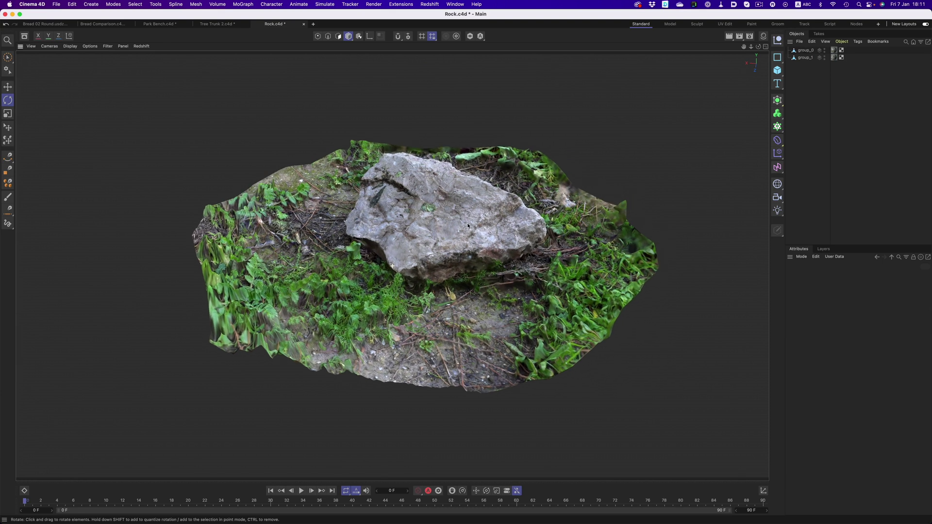
{"action": "right_click_drag", "start_coordinate": [443, 223], "coordinate": [489, 199], "text": "alt"}
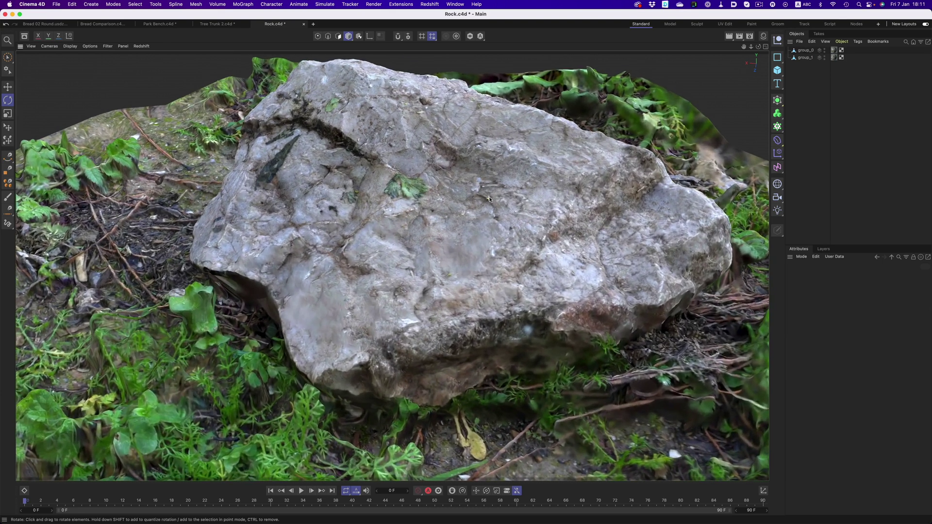
{"action": "left_click_drag", "start_coordinate": [489, 198], "coordinate": [379, 155], "text": "alt"}
{"action": "left_click_drag", "start_coordinate": [592, 164], "coordinate": [406, 218], "text": "alt"}
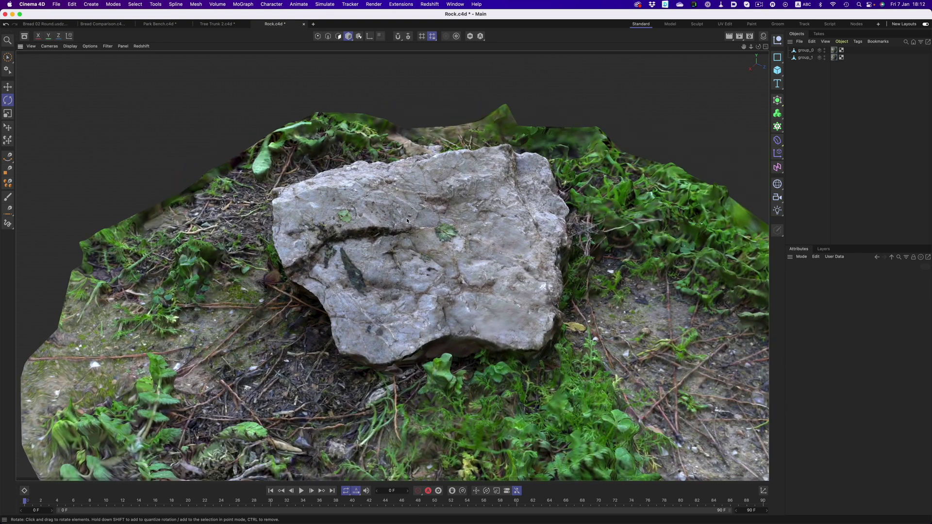
{"action": "mouse_move", "coordinate": [471, 211]}
{"action": "left_mouse_down", "text": "alt"}
{"action": "mouse_move", "coordinate": [413, 200]}
{"action": "mouse_move", "coordinate": [506, 197]}
{"action": "mouse_move", "coordinate": [480, 194]}
{"action": "left_mouse_up", "text": "alt"}
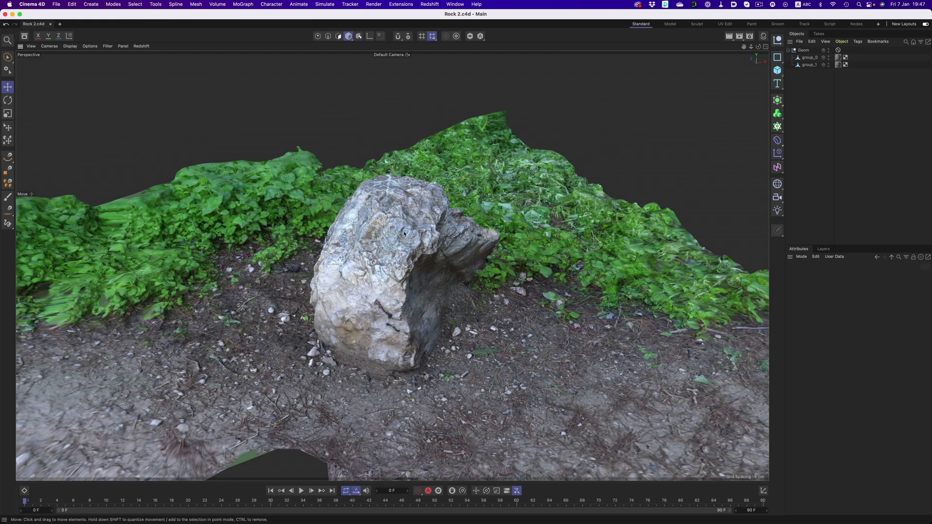
Examine the textured Rock 2 scan from several sides, then hide its materials to check the bare geometry
{"action": "mouse_move", "coordinate": [404, 234]}
{"action": "left_mouse_down", "text": "alt"}
{"action": "mouse_move", "coordinate": [409, 196]}
{"action": "mouse_move", "coordinate": [290, 189]}
{"action": "mouse_move", "coordinate": [395, 201]}
{"action": "left_mouse_up", "text": "alt"}
{"action": "mouse_move", "coordinate": [537, 199]}
{"action": "left_mouse_down", "text": "alt"}
{"action": "mouse_move", "coordinate": [397, 177]}
{"action": "mouse_move", "coordinate": [365, 217]}
{"action": "left_mouse_up", "text": "alt"}
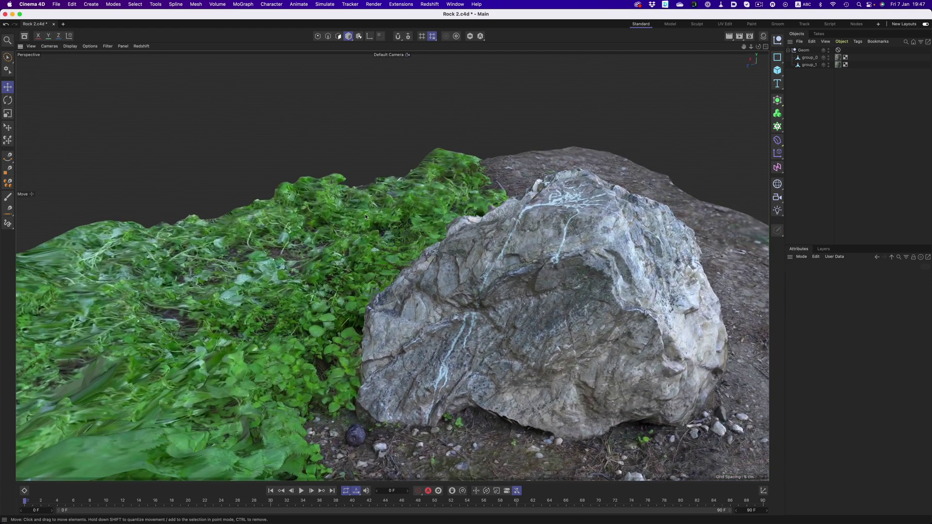
{"action": "key", "text": "q"}
{"action": "mouse_move", "coordinate": [638, 221]}
{"action": "left_mouse_down", "text": "alt"}
{"action": "mouse_move", "coordinate": [515, 188]}
{"action": "mouse_move", "coordinate": [502, 238]}
{"action": "mouse_move", "coordinate": [575, 113]}
{"action": "mouse_move", "coordinate": [661, 84]}
{"action": "mouse_move", "coordinate": [617, 156]}
{"action": "mouse_move", "coordinate": [552, 203]}
{"action": "mouse_move", "coordinate": [562, 239]}
{"action": "left_mouse_up", "text": "alt"}
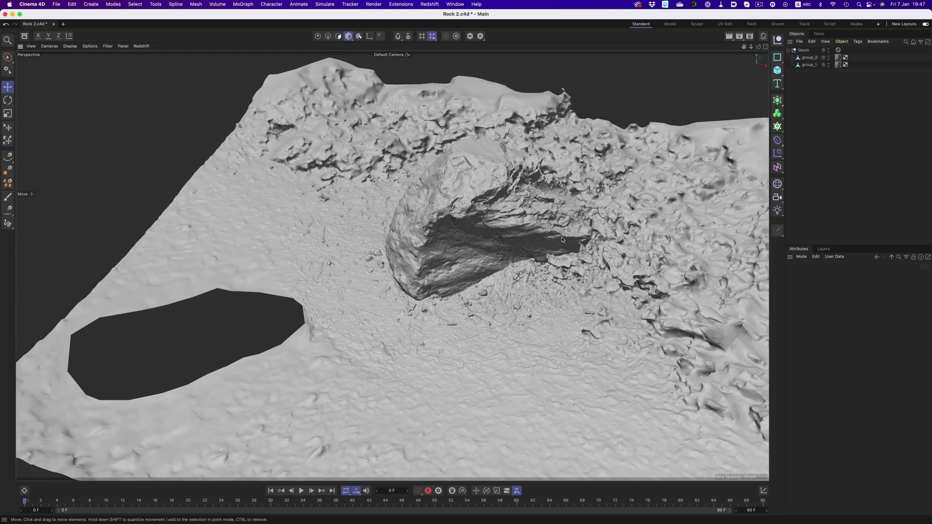